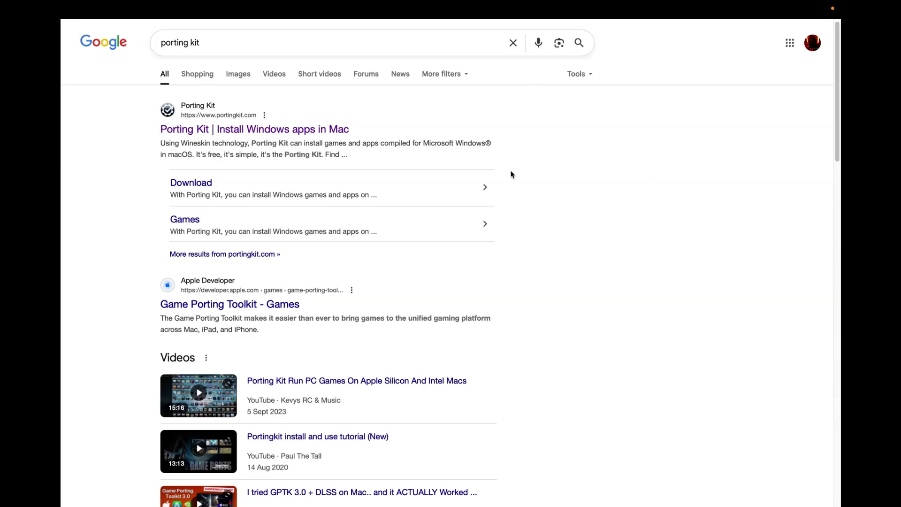
Download the DMG version of PK 5 from the Porting Kit website and allow the site's download
mouse_move(302, 3)
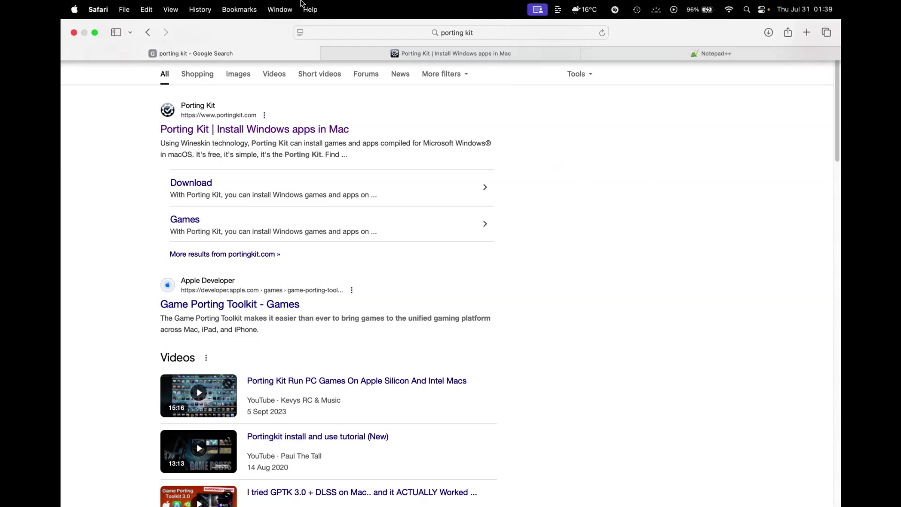
click(472, 54)
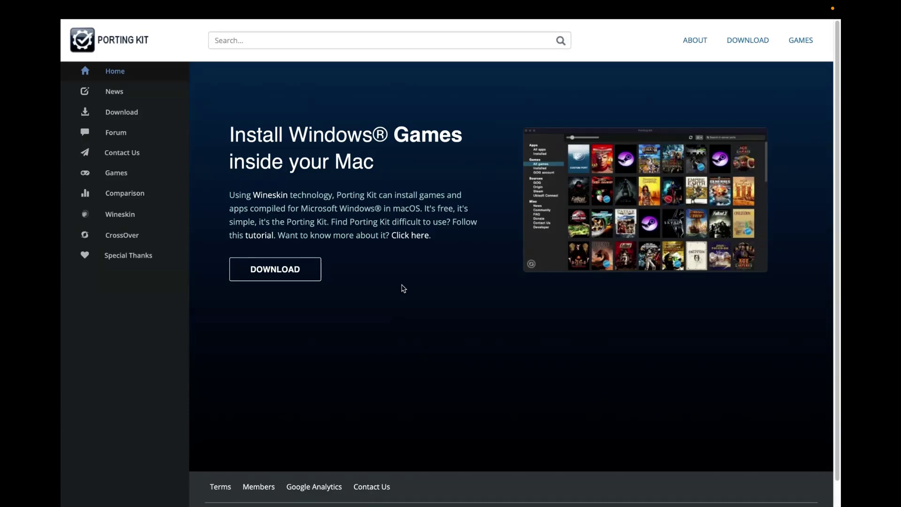
click(283, 275)
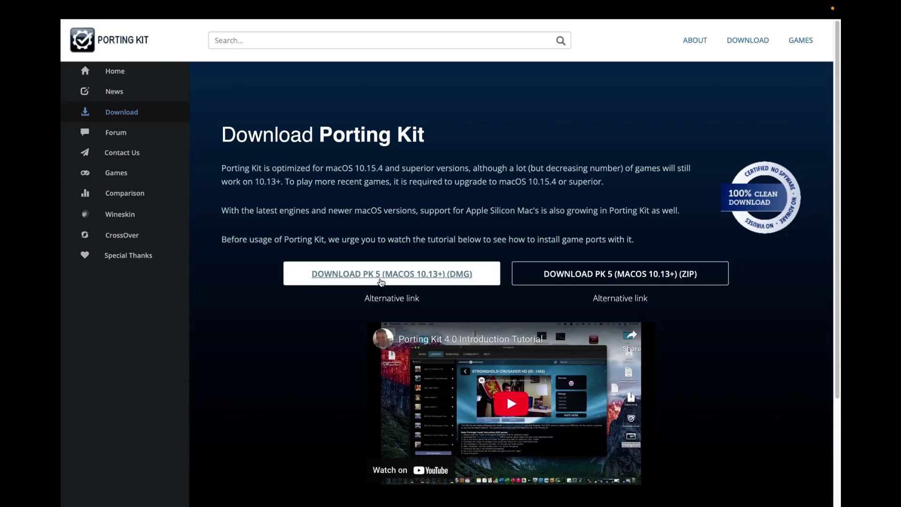
click(355, 280)
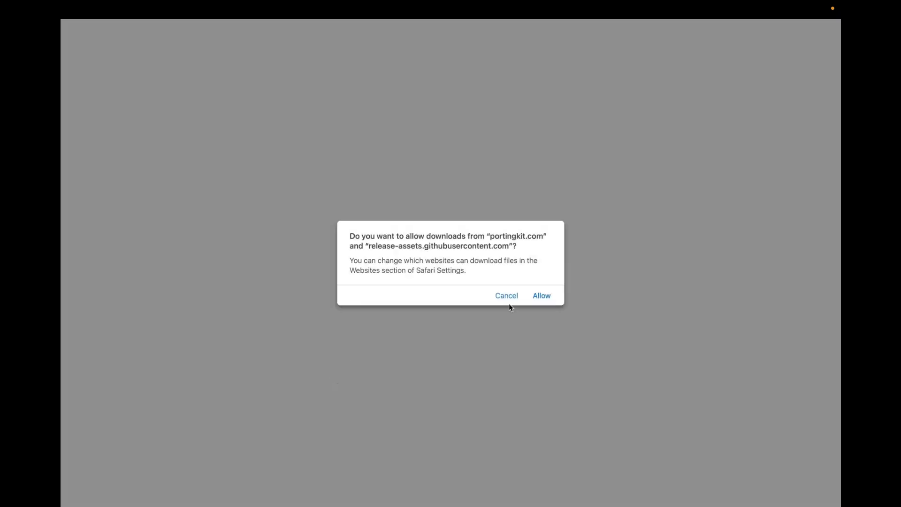
click(540, 298)
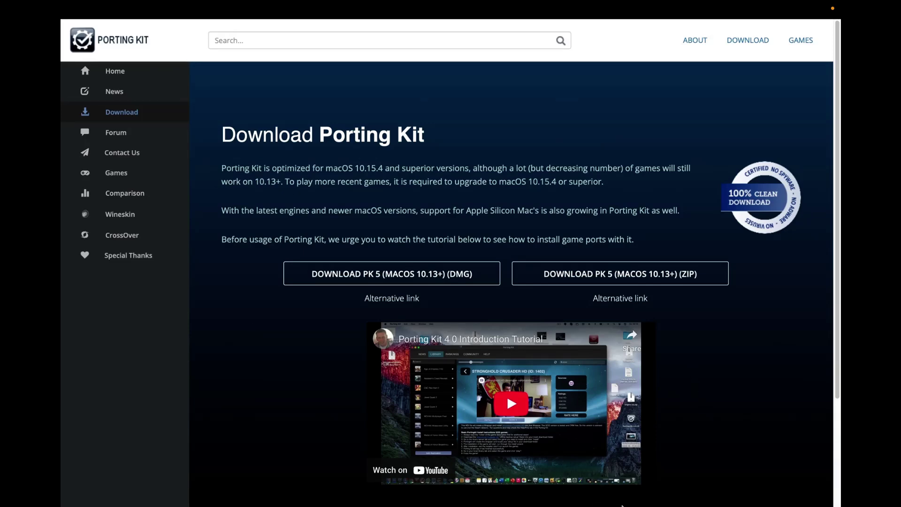
Copy Porting Kit.app into the Applications folder and launch it, confirming that the downloaded app may be opened
mouse_move(618, 505)
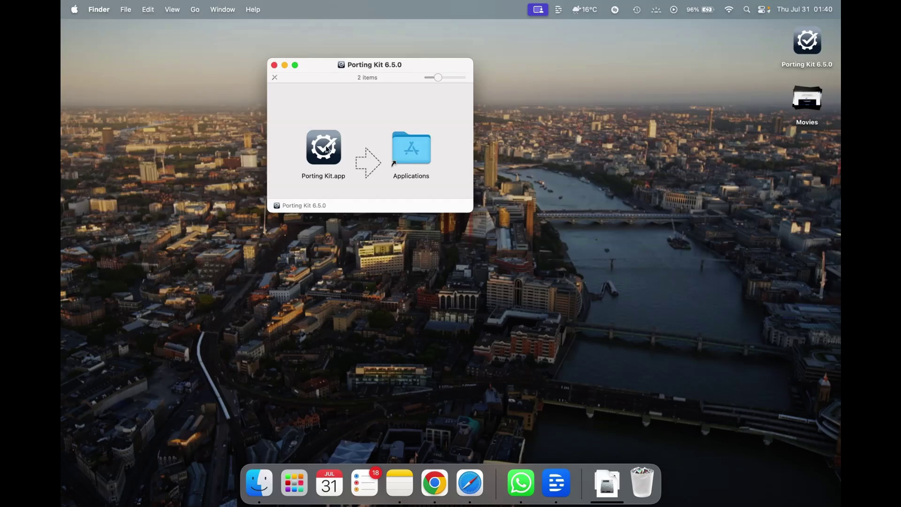
drag(327, 150, 418, 156)
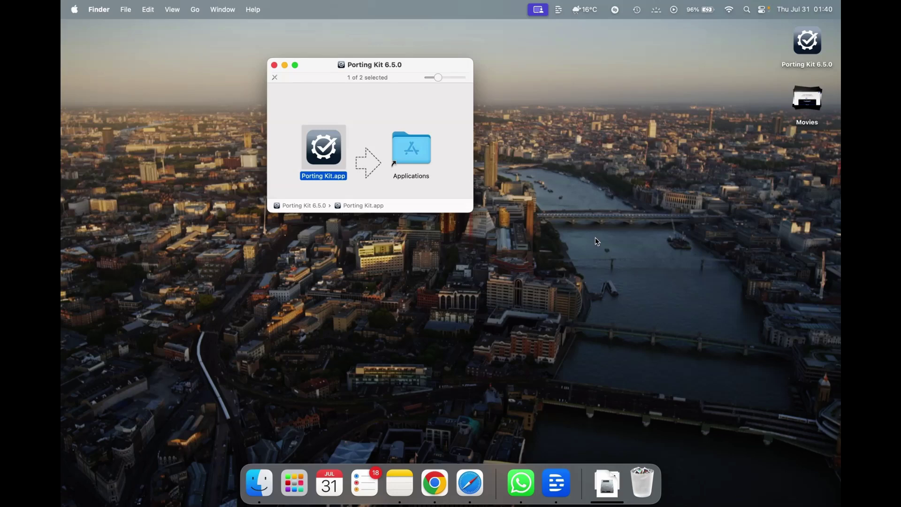
key(super+space)
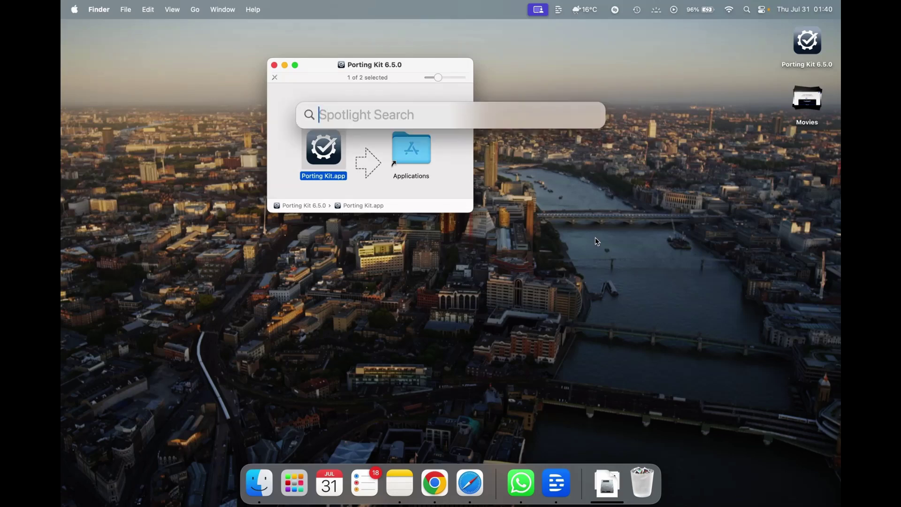
text(port)
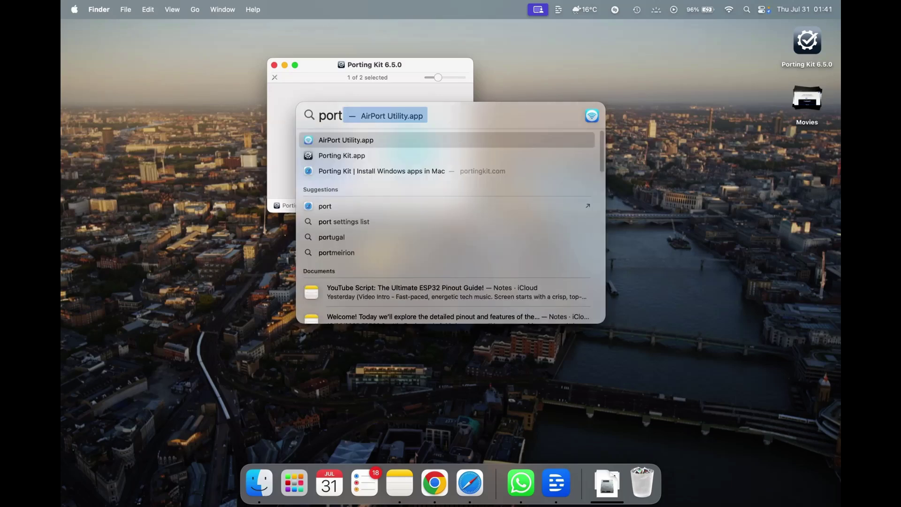
key(Down)
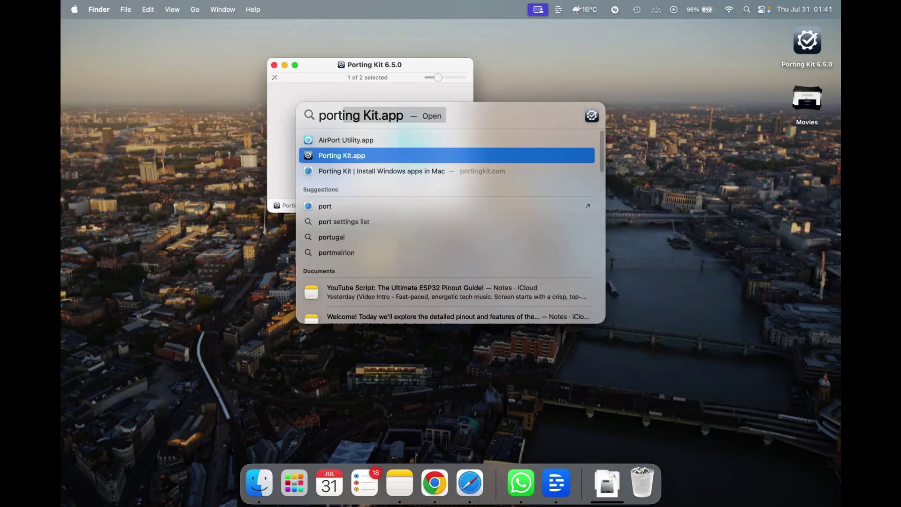
key(Return)
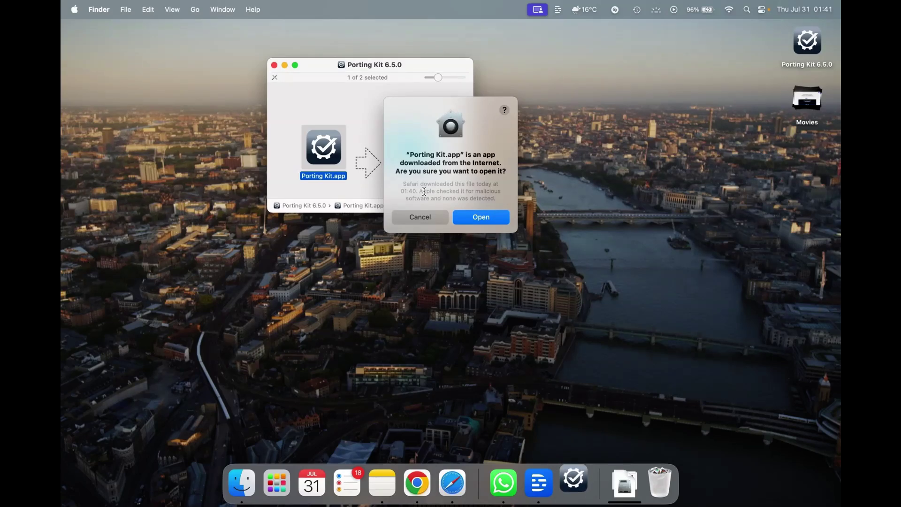
click(492, 217)
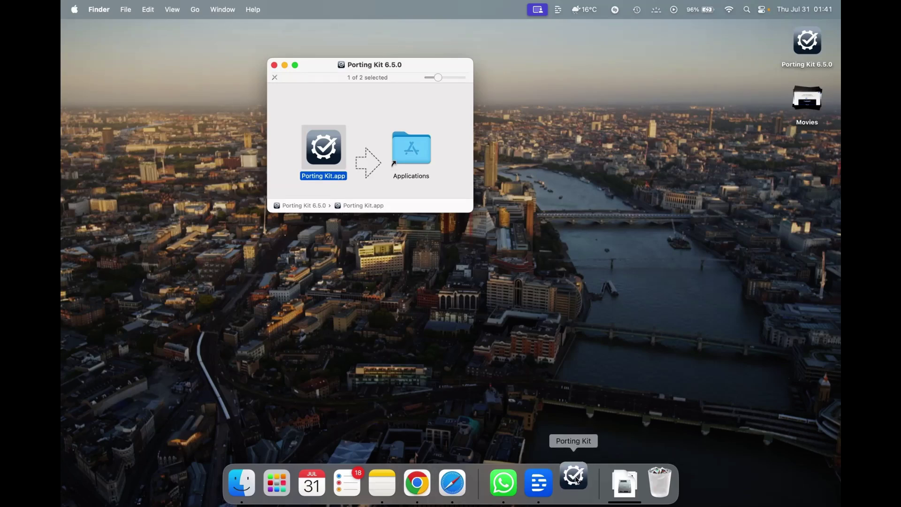
click(274, 65)
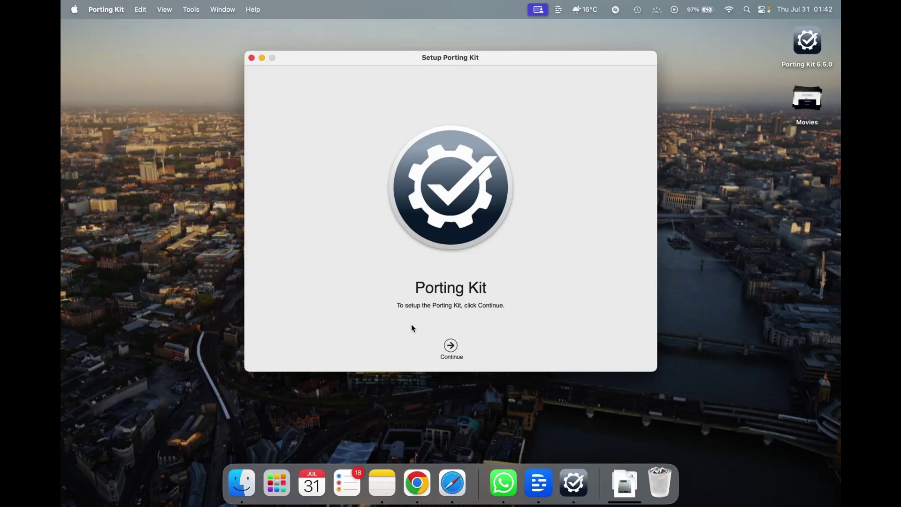
Accept the Porting Kit license agreement and grant it access to the Downloads folder only
click(451, 345)
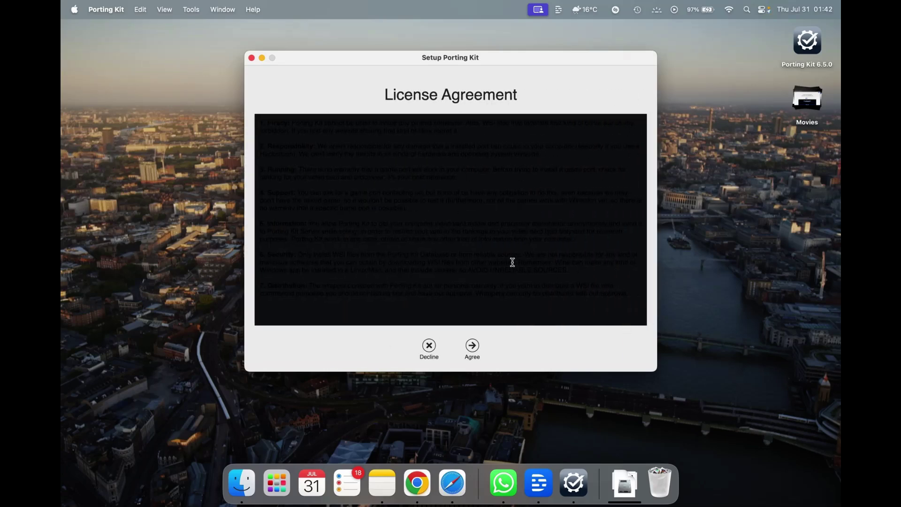
click(472, 346)
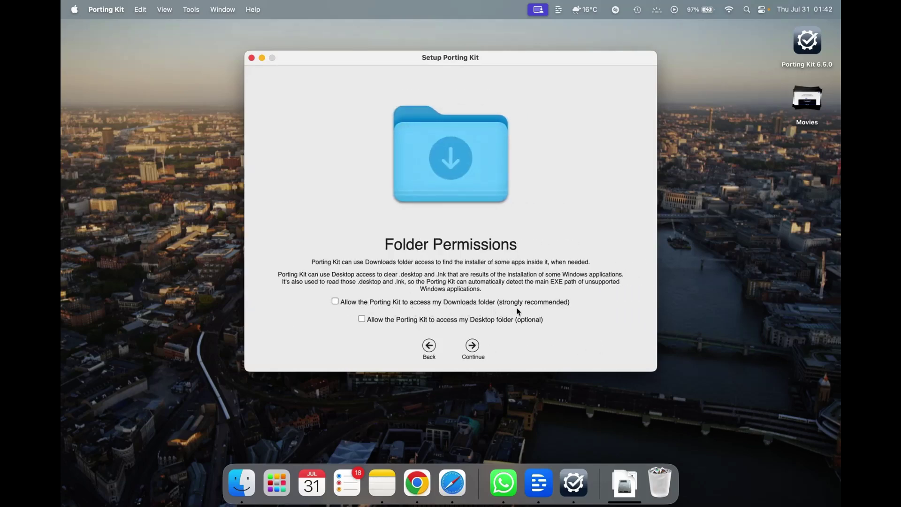
click(335, 301)
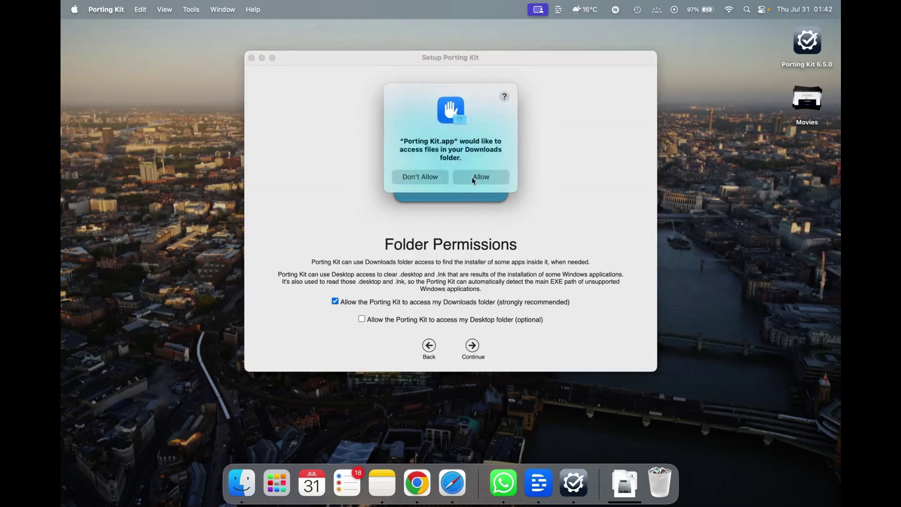
click(487, 176)
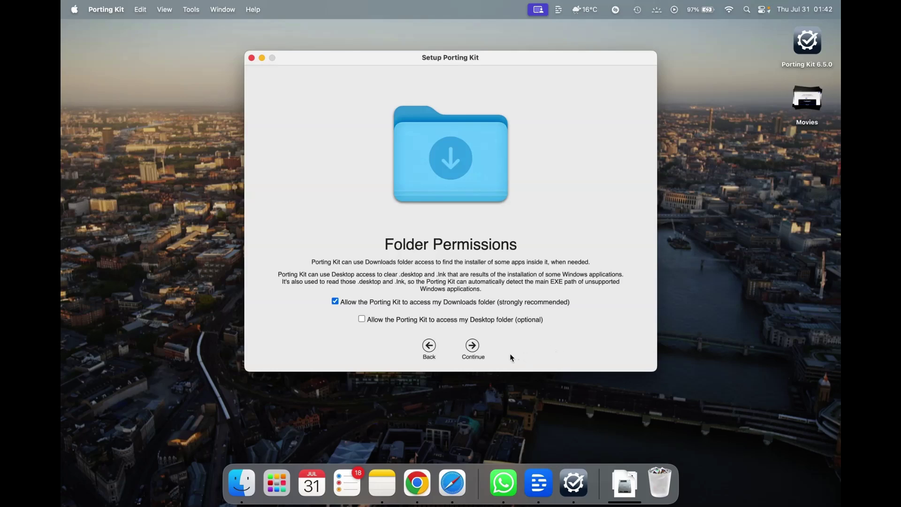
click(472, 347)
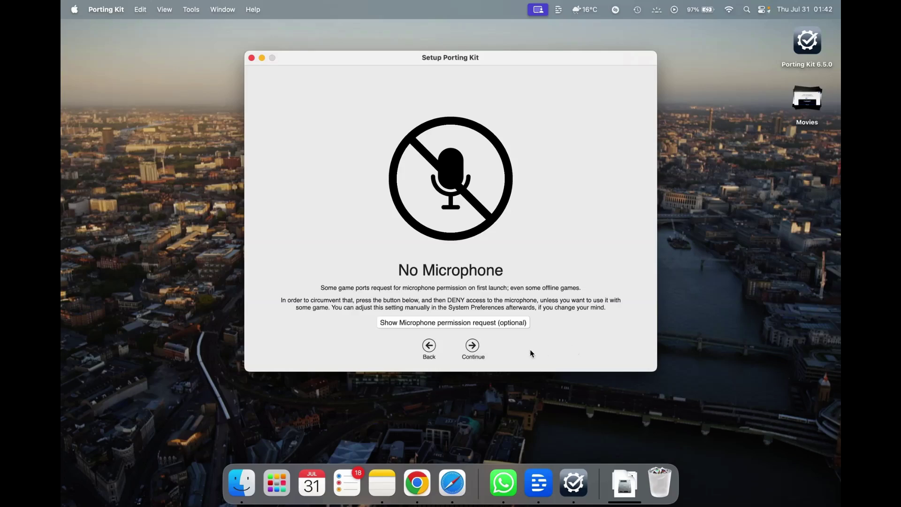
Finish the Porting Kit setup without the microphone, analytics and GOG.com options, keeping the default applications path, and dismiss the welcome message
click(474, 349)
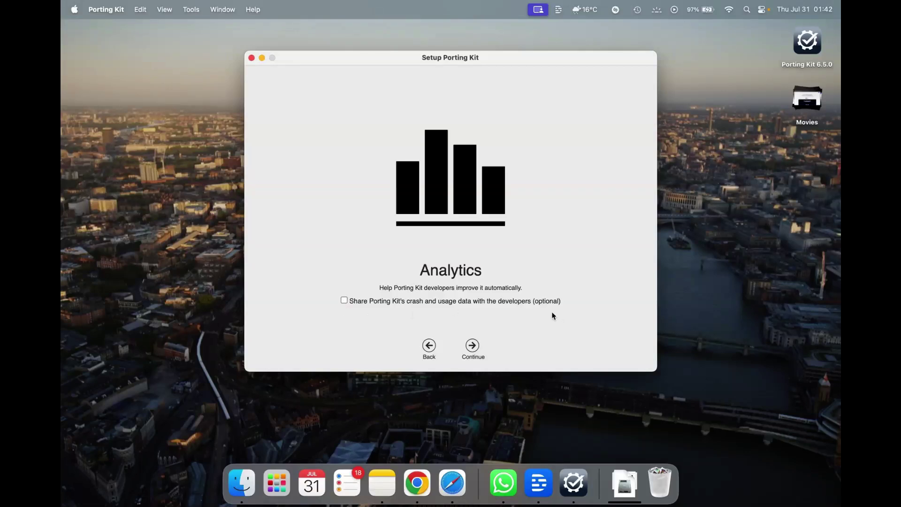
click(472, 347)
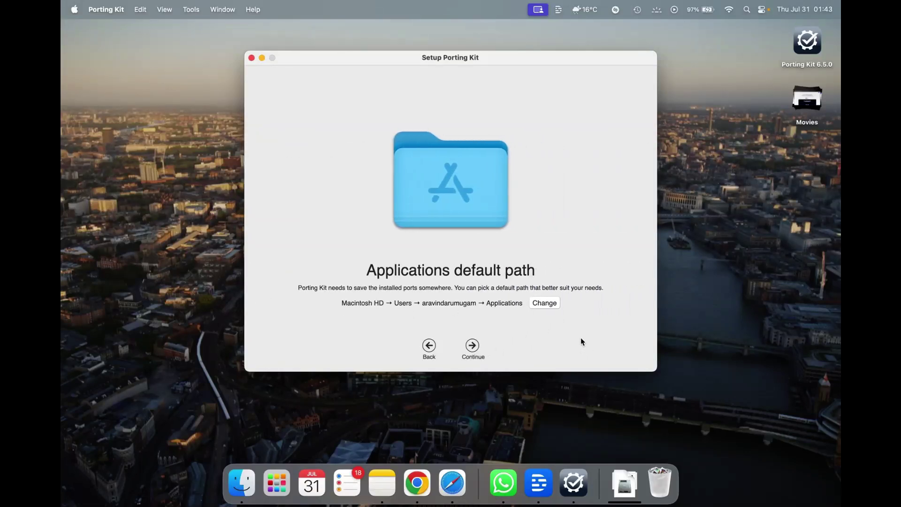
click(477, 352)
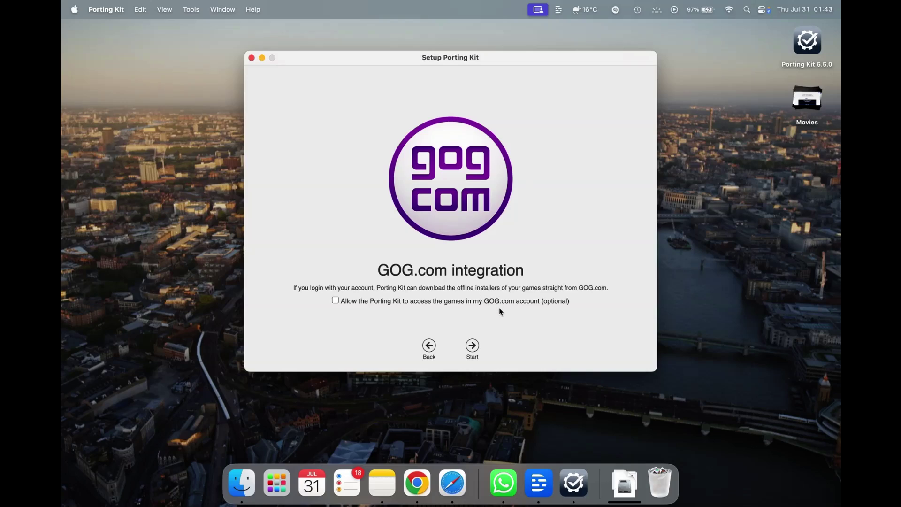
click(473, 348)
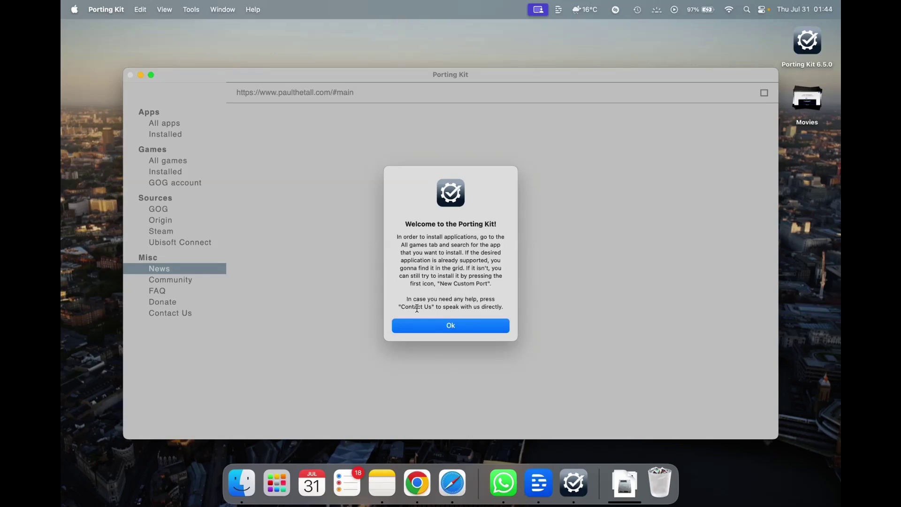
click(451, 325)
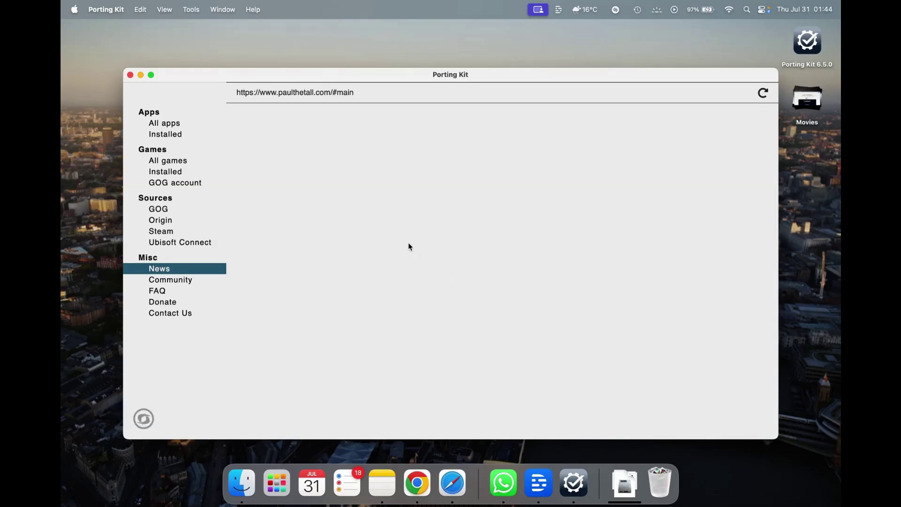
Search all available apps for "notepad++" and clear the search text
click(166, 125)
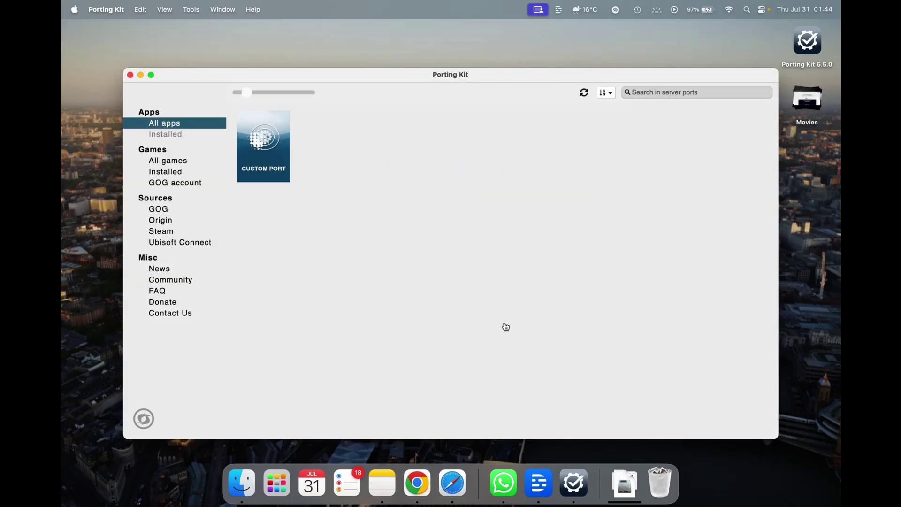
click(666, 93)
text(notepad)
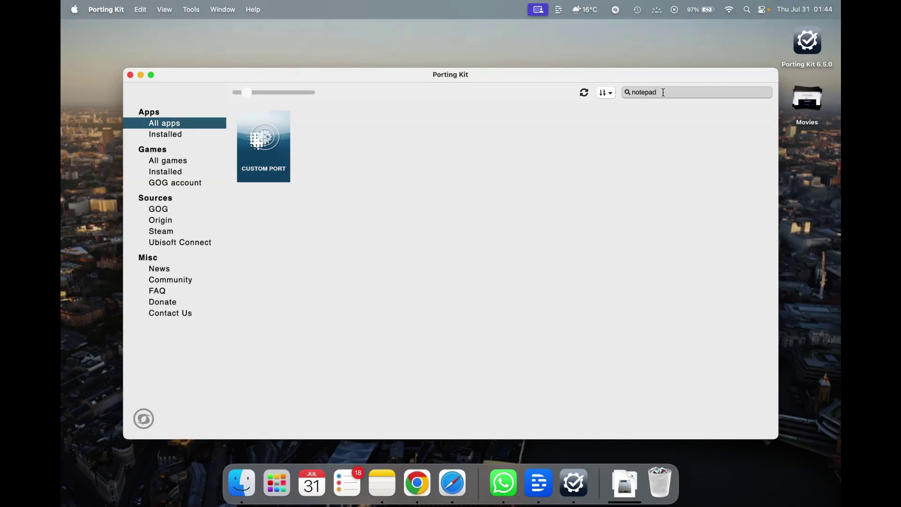
text(++)
key(shift+Left)
key(BackSpace)
key(BackSpace)
key(BackSpace)
key(BackSpace)
key(BackSpace)
key(BackSpace)
key(BackSpace)
Reload the list of all apps by switching to the installed apps and back, and open the Notepad++ entry
click(171, 136)
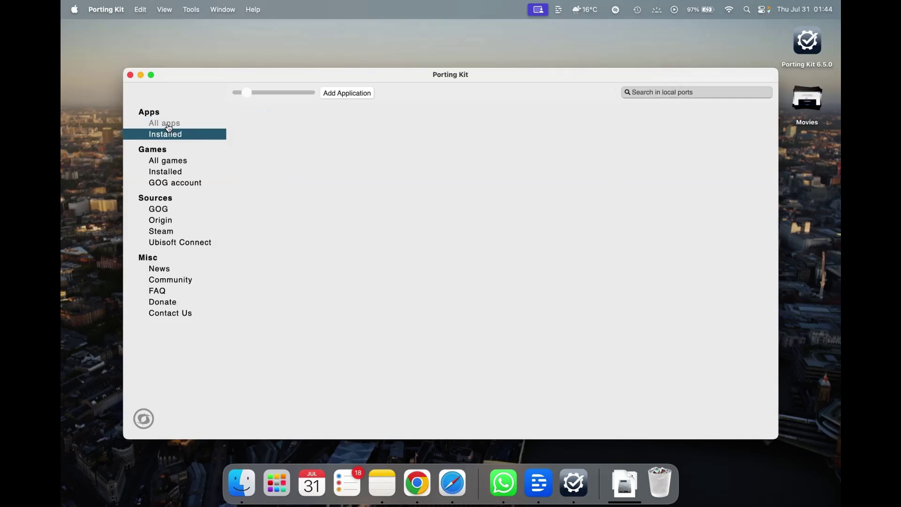
click(169, 126)
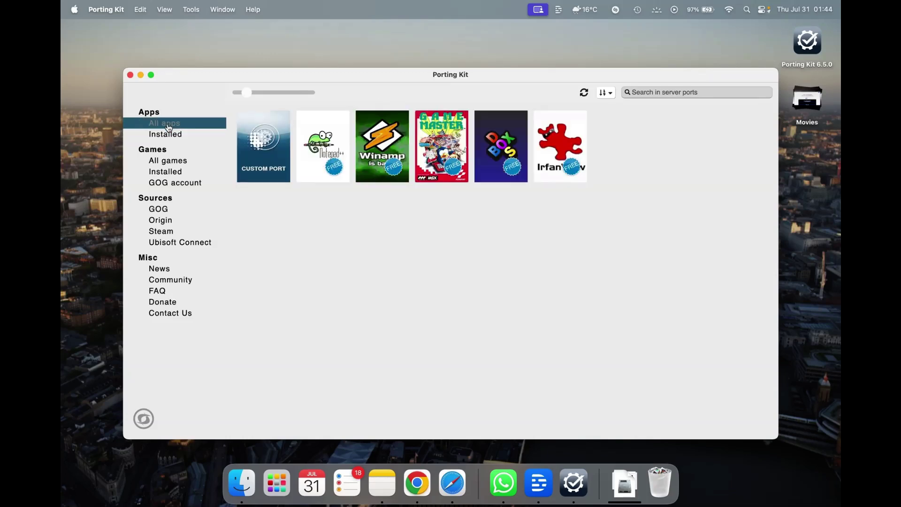
click(169, 126)
click(322, 154)
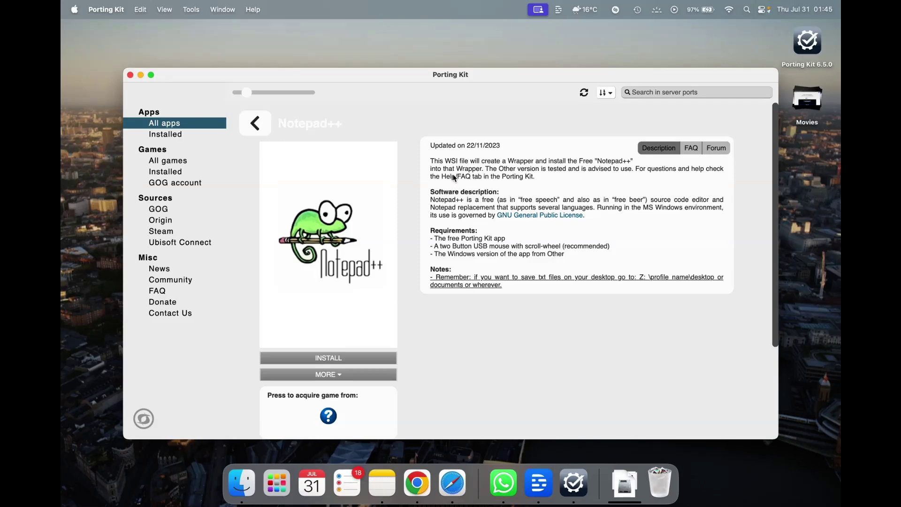
Start installing the Notepad++ port with its default settings and install location
click(341, 359)
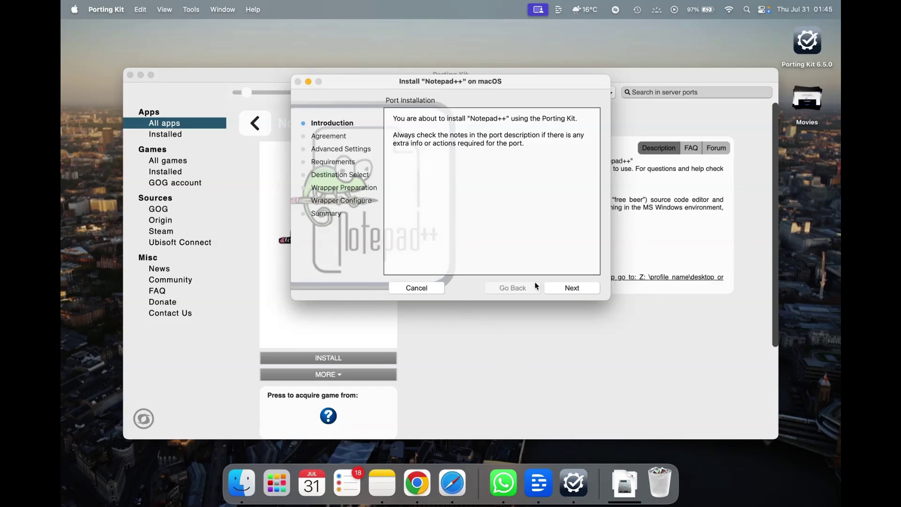
click(573, 288)
click(572, 289)
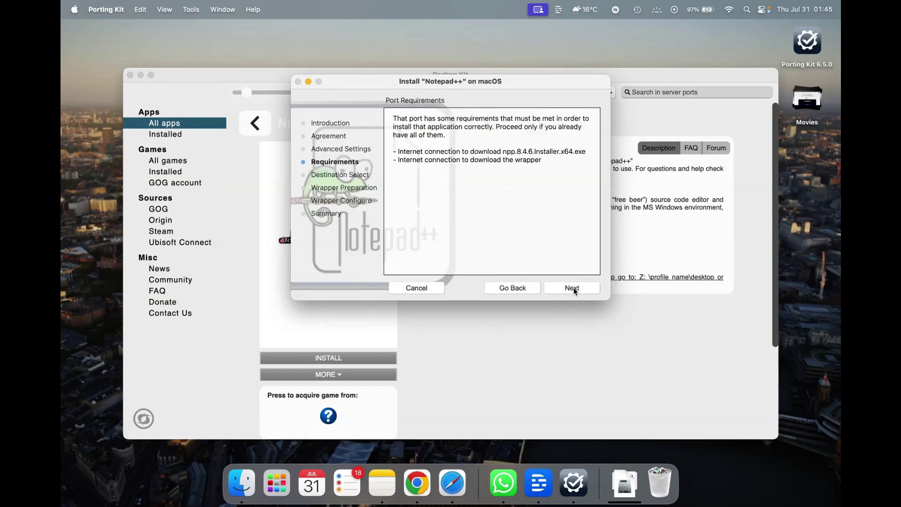
drag(428, 84, 488, 125)
click(630, 329)
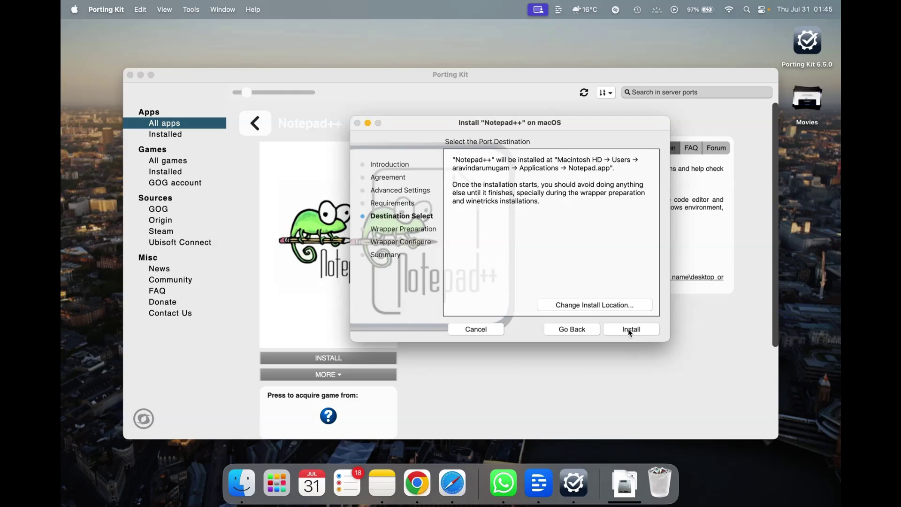
click(629, 330)
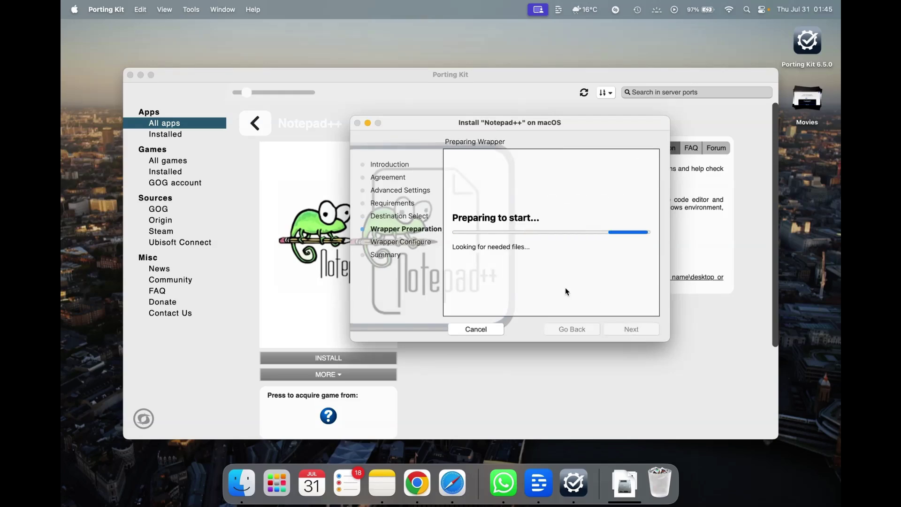
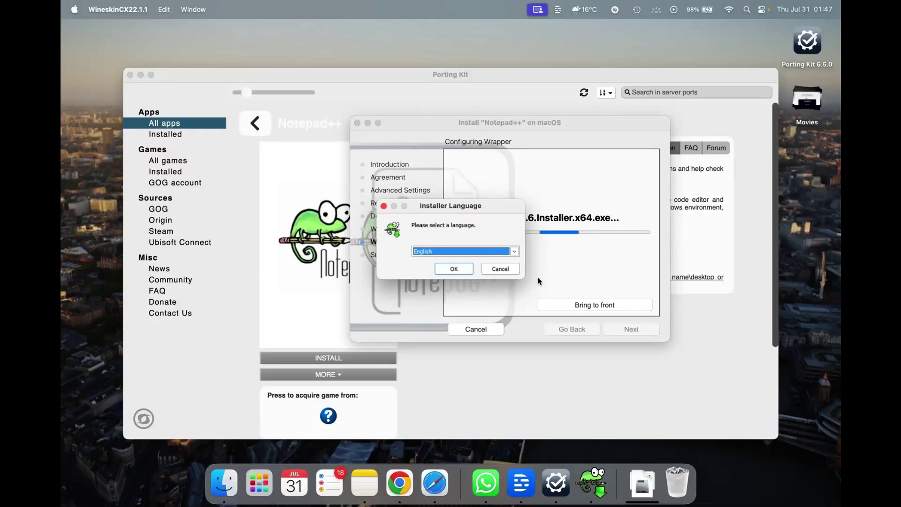
Run the Notepad++ v8.4.6 setup in English, accept the license agreement and keep the default destination folder
click(457, 267)
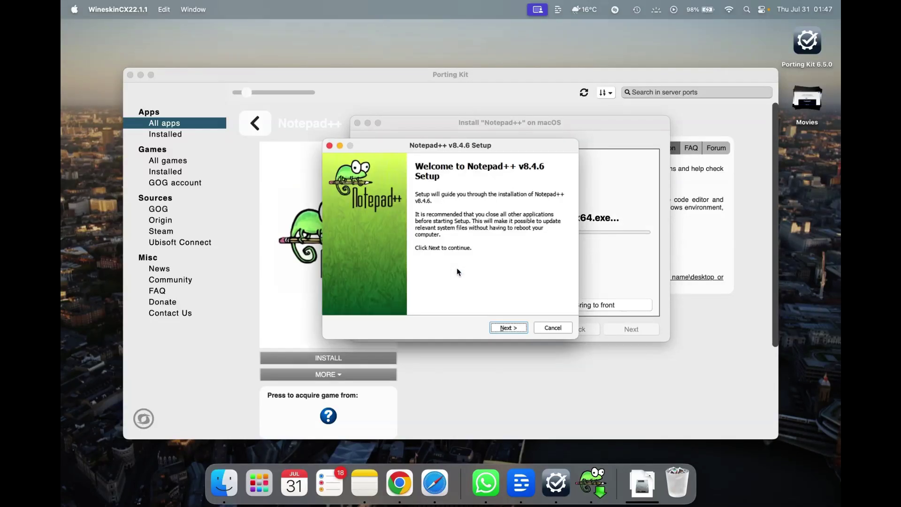
click(516, 329)
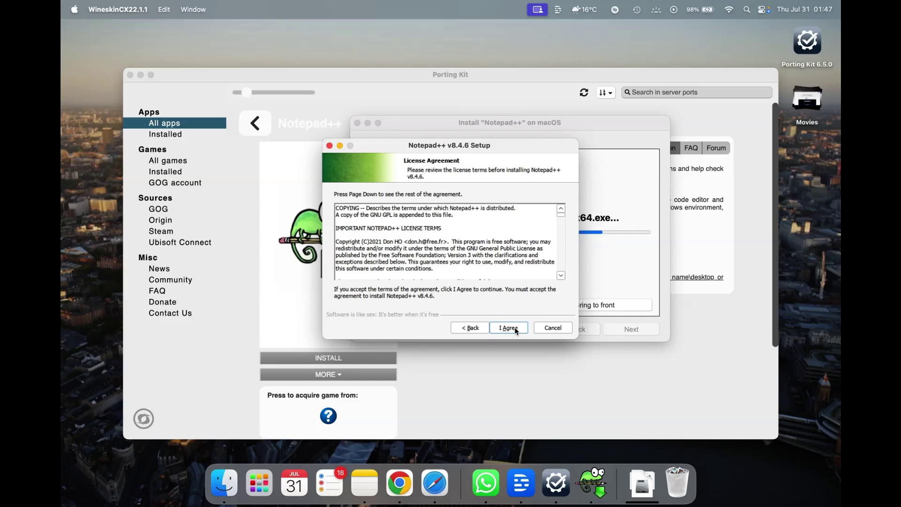
click(516, 328)
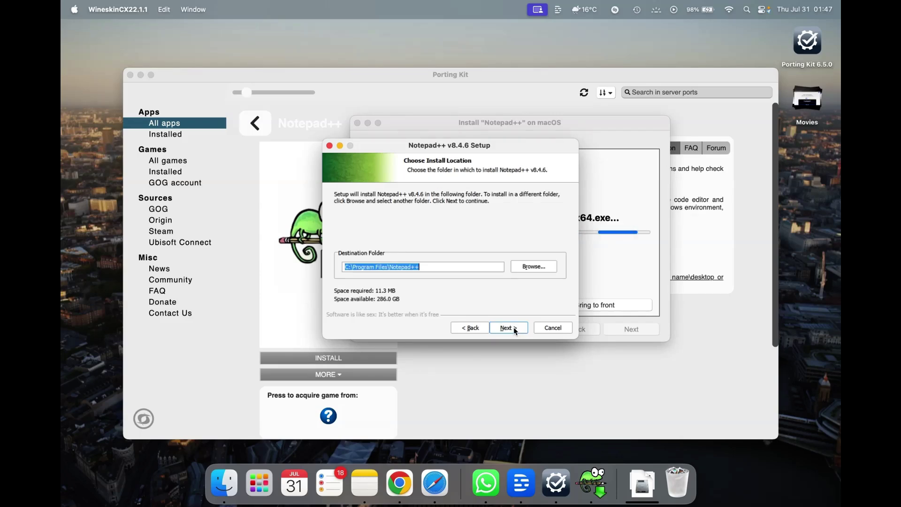
click(514, 329)
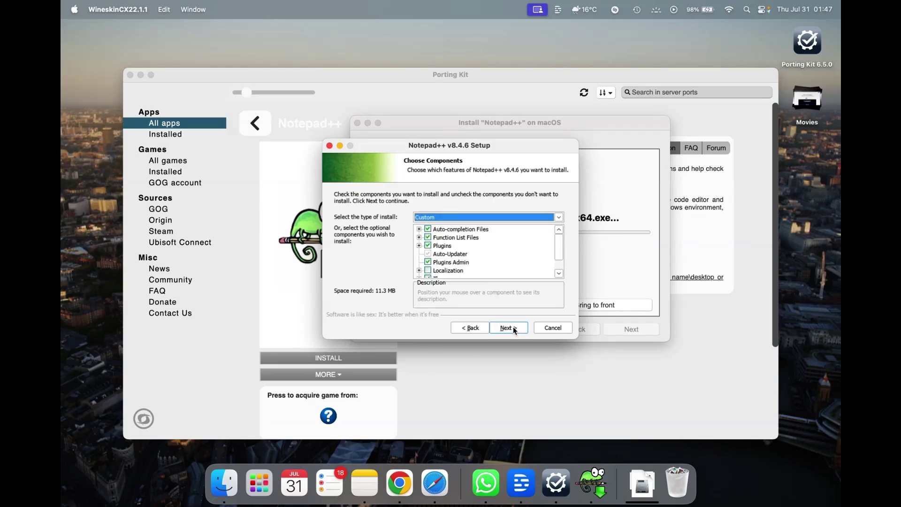
Install the default components without a desktop shortcut, allow access to the Desktop folder, and finish setup with Notepad++ set to run
scroll(492, 277, down, 1)
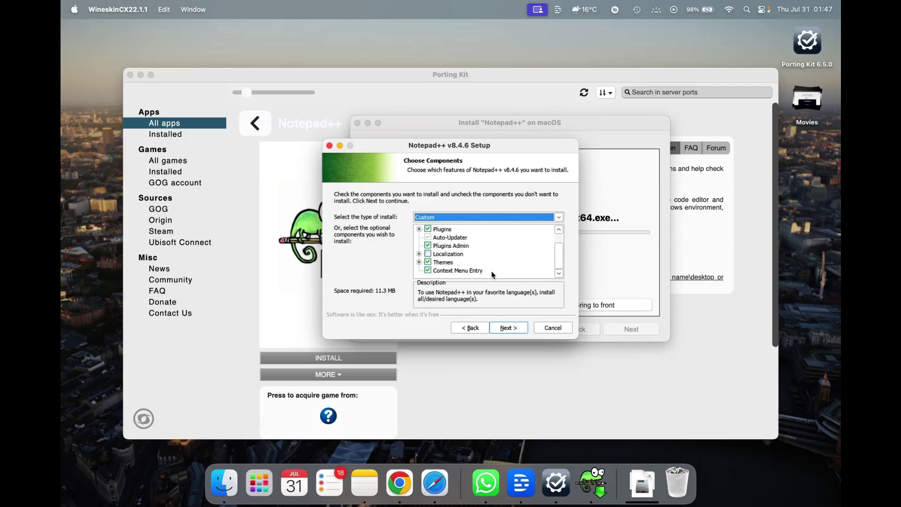
click(511, 329)
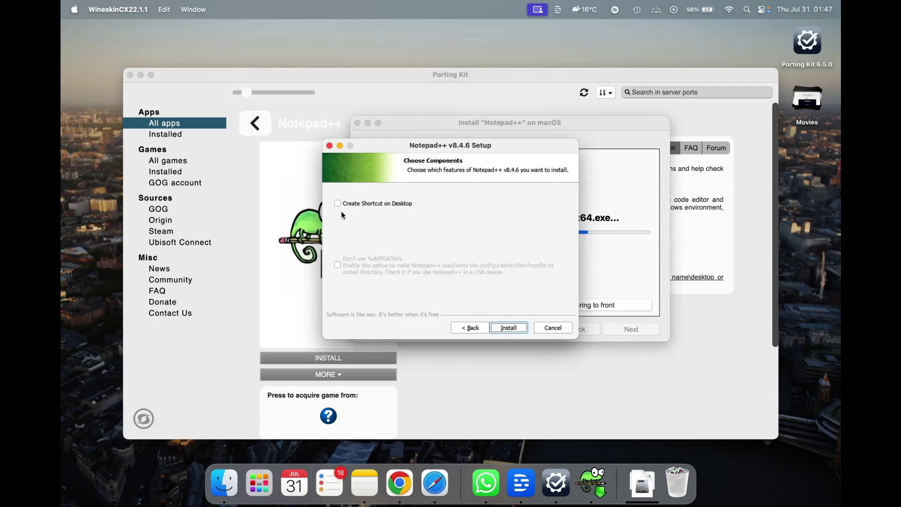
click(516, 327)
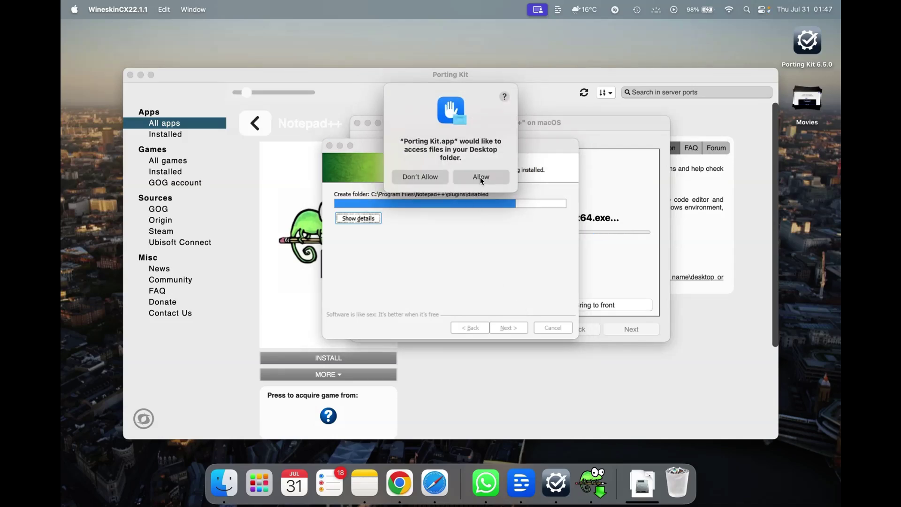
click(480, 177)
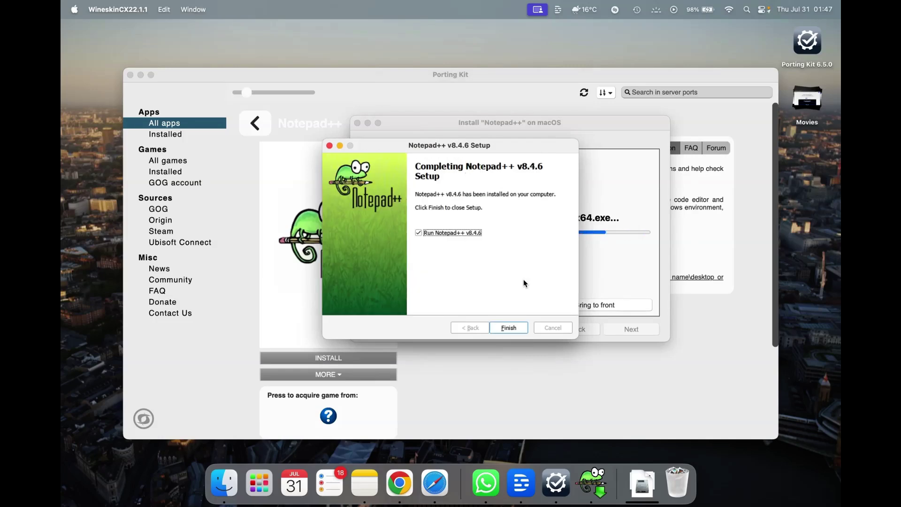
click(513, 328)
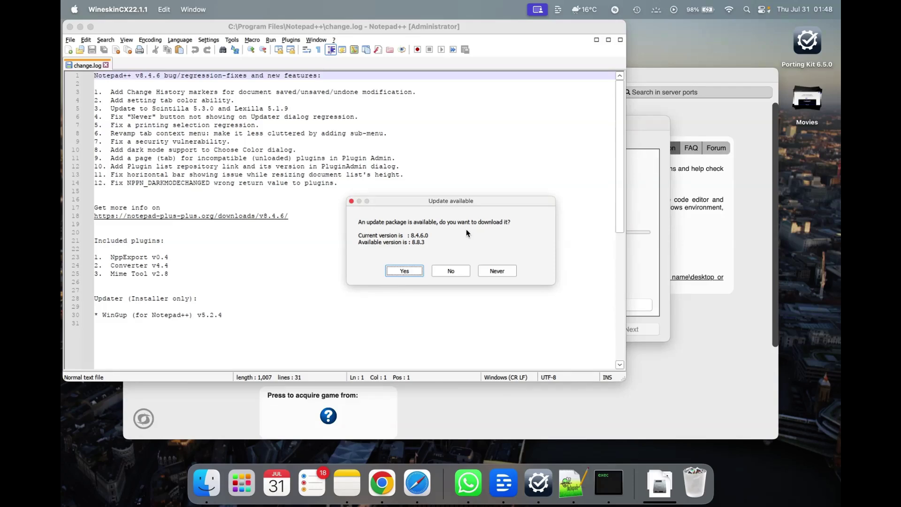
Decline the Notepad++ update and turn off the Notepad++ auto-updater in the MISC. preferences
click(449, 271)
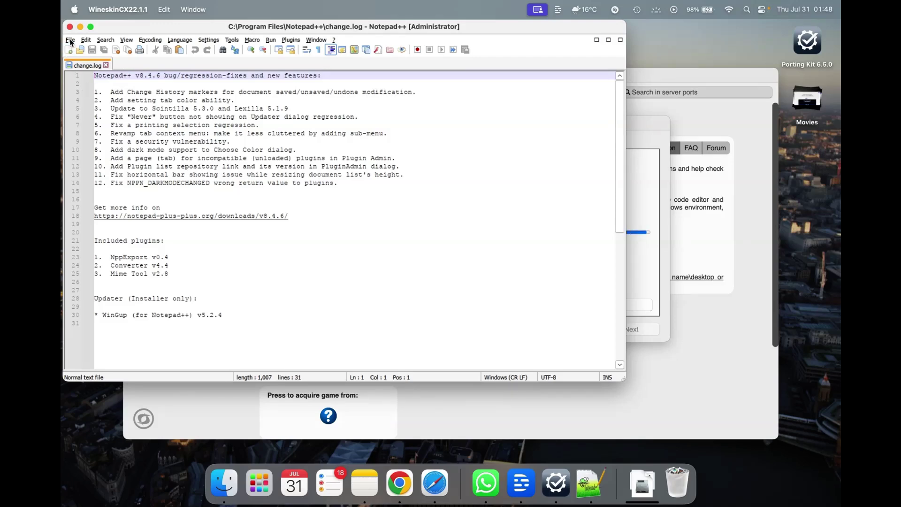
click(212, 40)
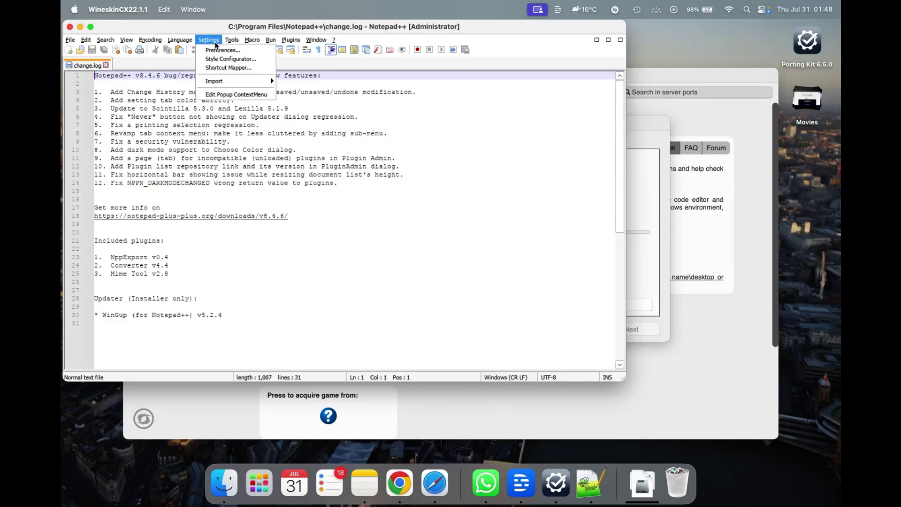
click(216, 49)
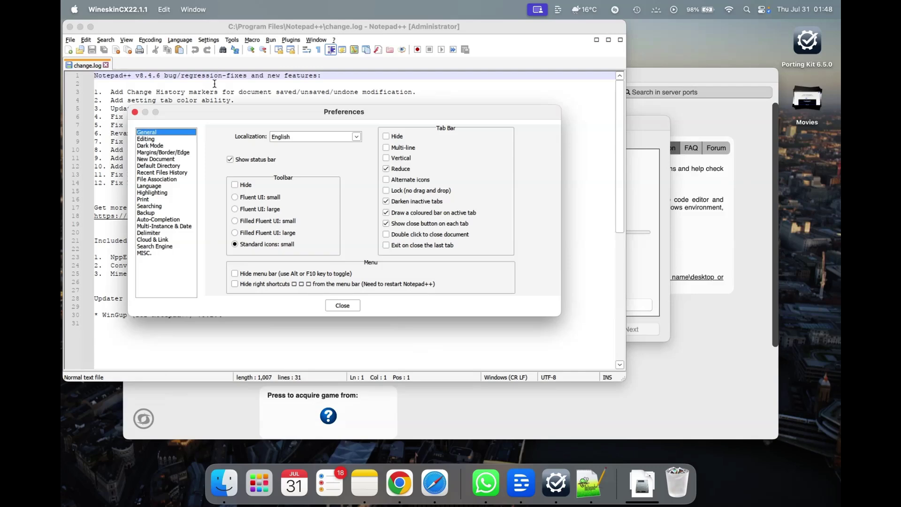
click(146, 256)
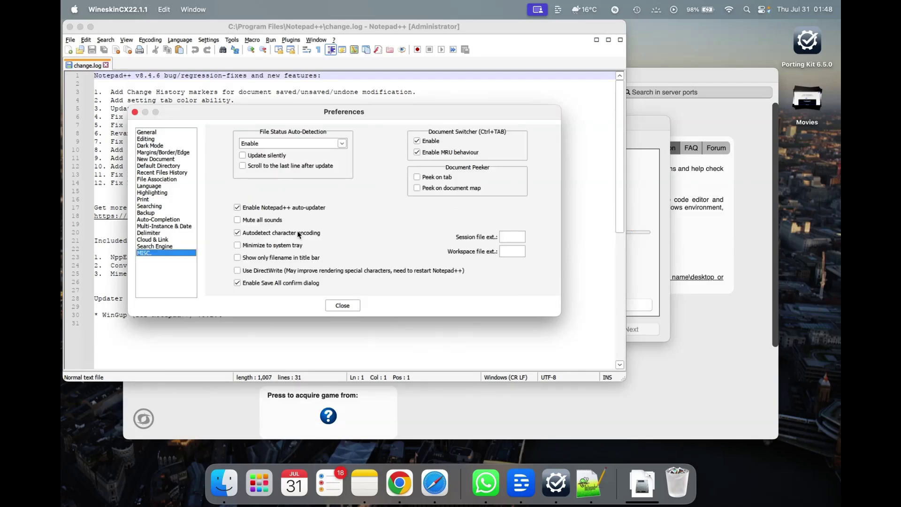
click(237, 208)
click(350, 309)
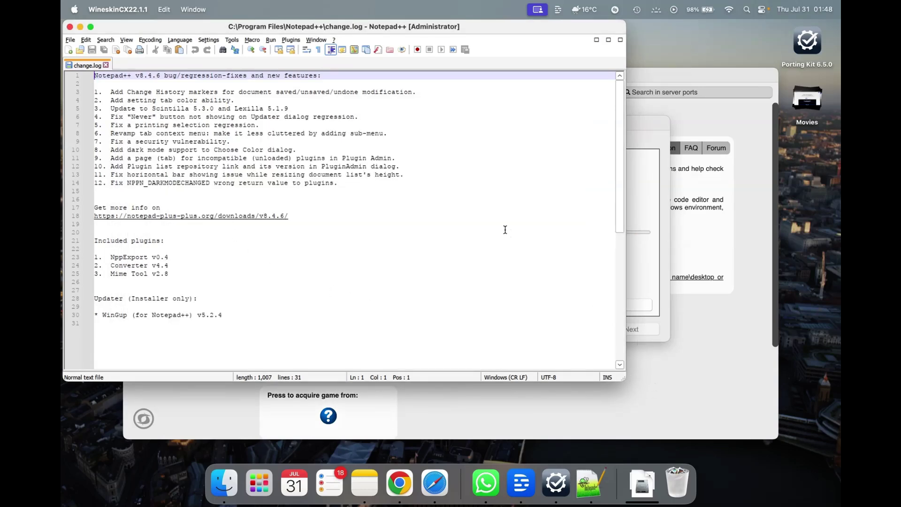
Check the Porting Kit install wizard behind the editor and quit Notepad++ so the wrapper configuration can finish
click(648, 129)
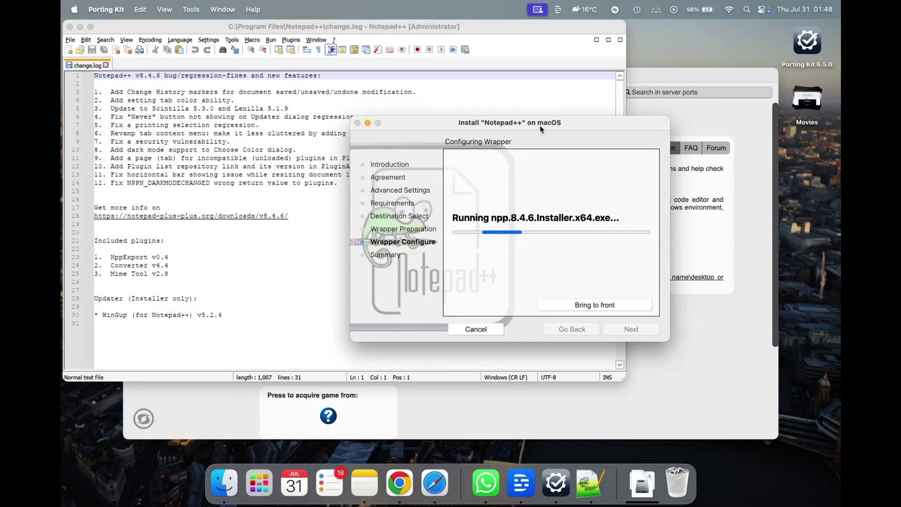
click(494, 30)
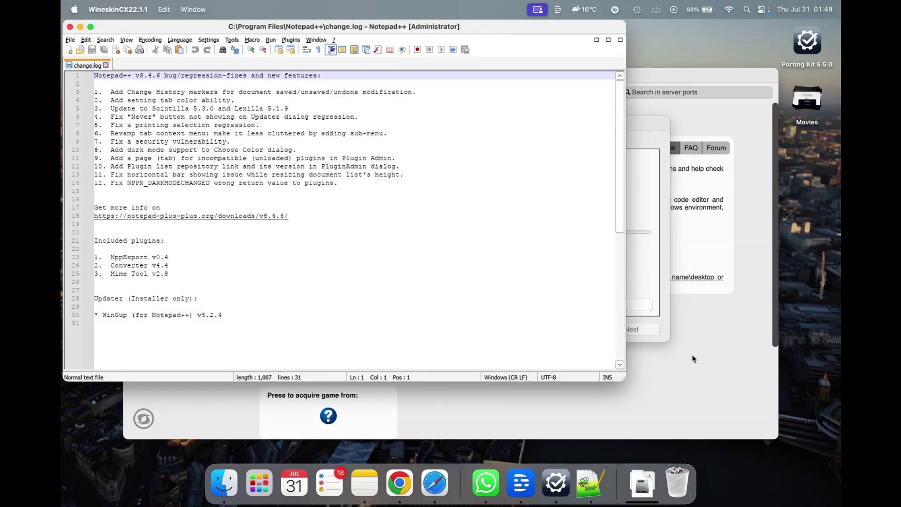
click(666, 312)
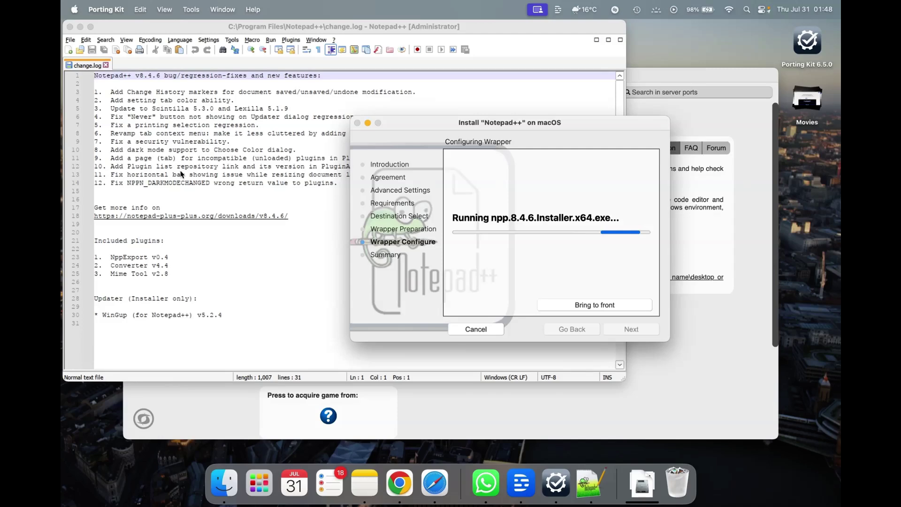
key(super+q)
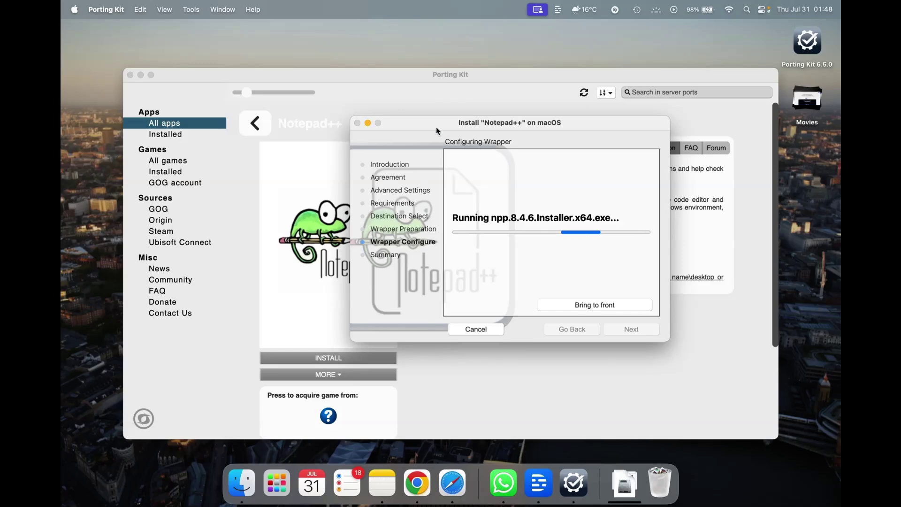
Complete the Notepad++ port installation, closing the install wizard and the Porting Kit window
drag(434, 124, 511, 161)
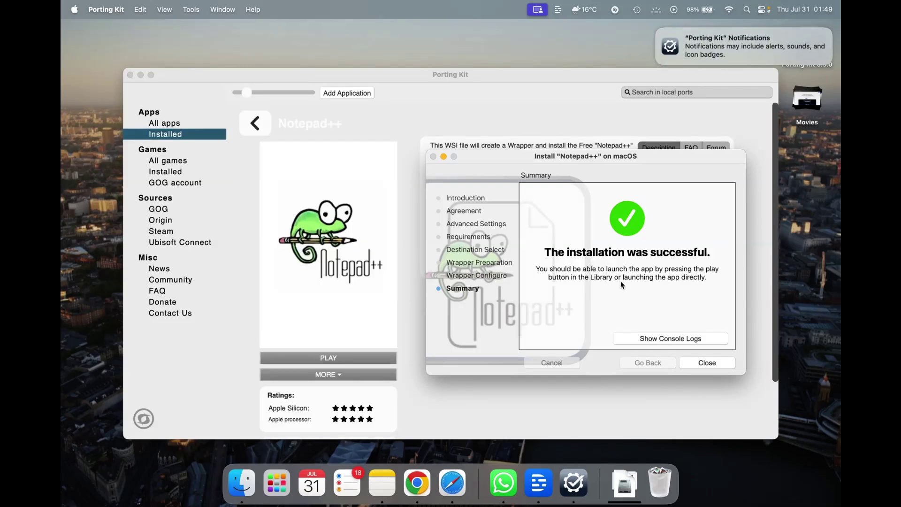
click(709, 365)
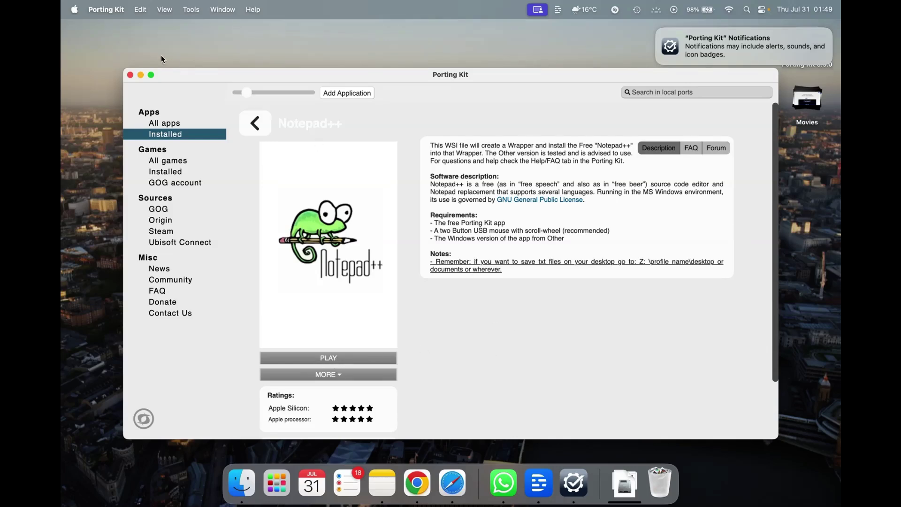
click(131, 76)
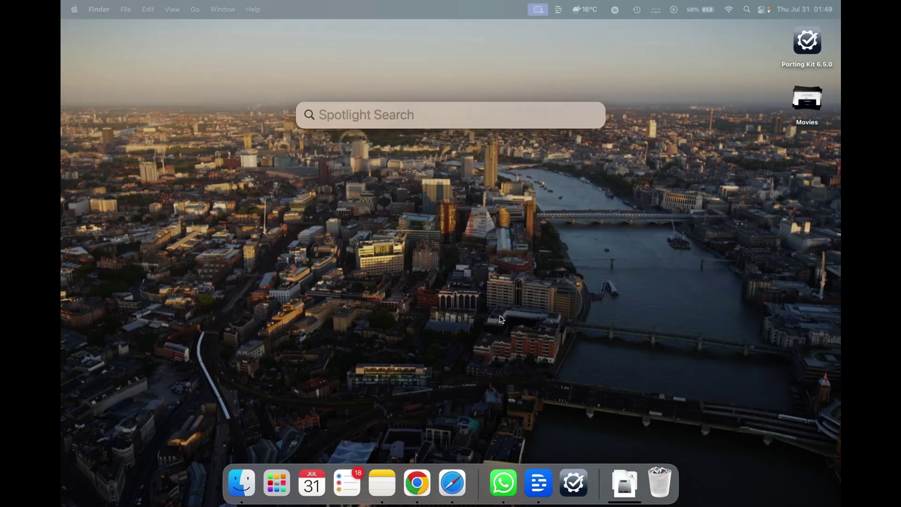
Search Spotlight for "notepad++" and dismiss the search
text(note)
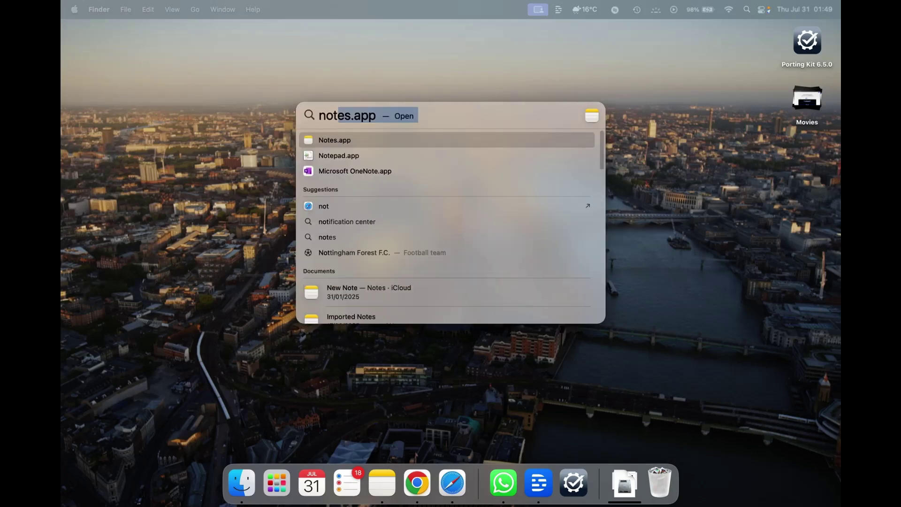
text(pad)
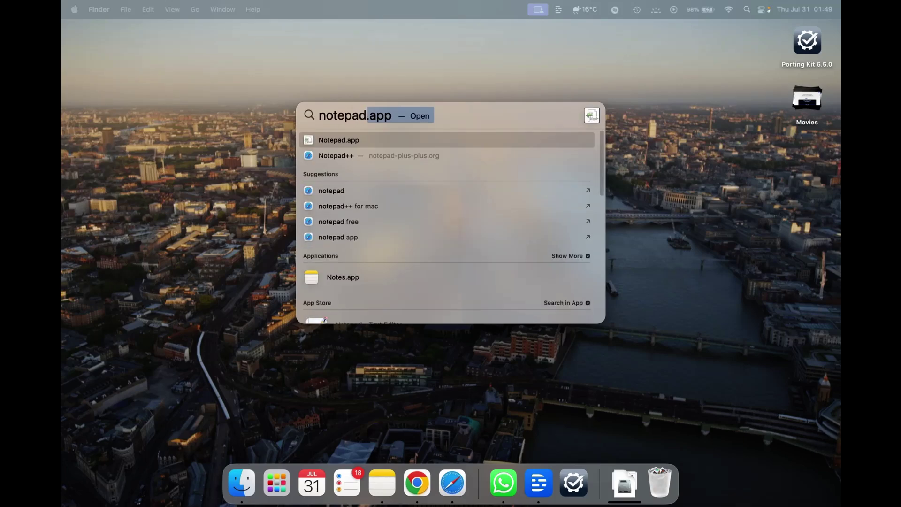
text(++)
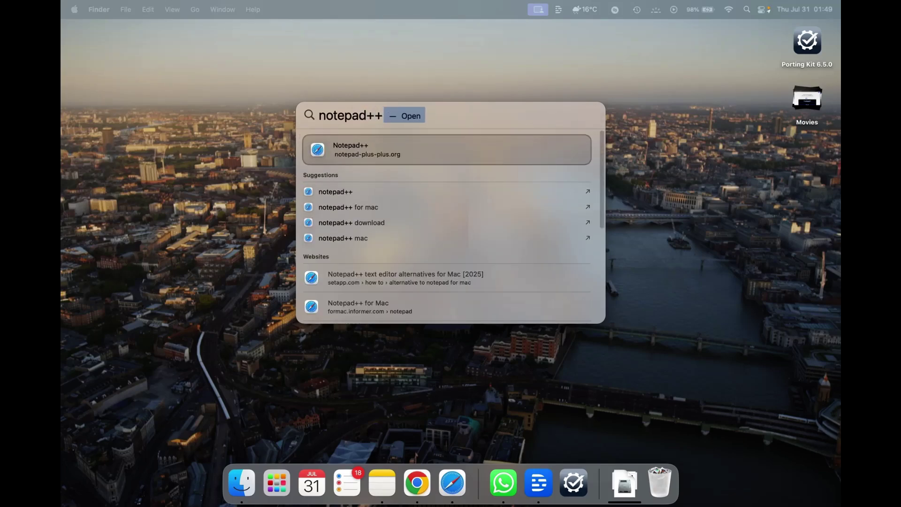
click(299, 429)
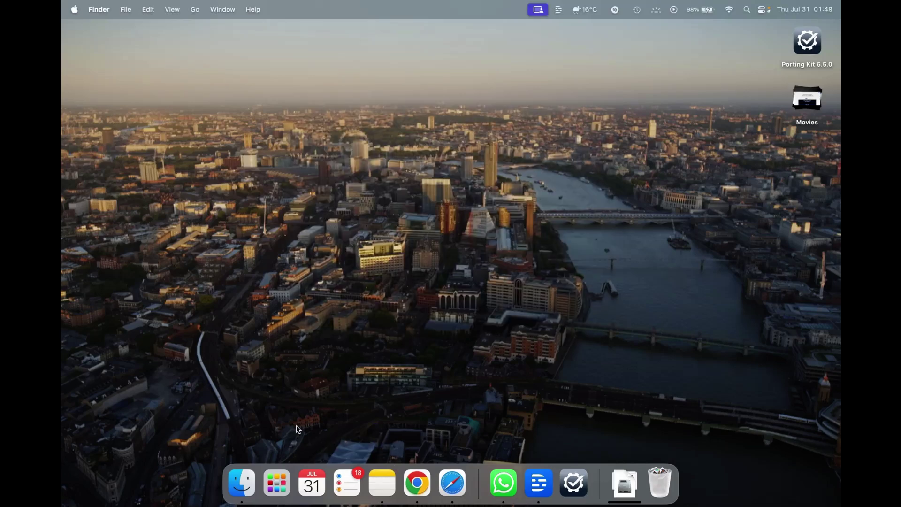
Launch the installed Notepad app from the last page of Launchpad and place the cursor on line 20 of change.log
click(277, 487)
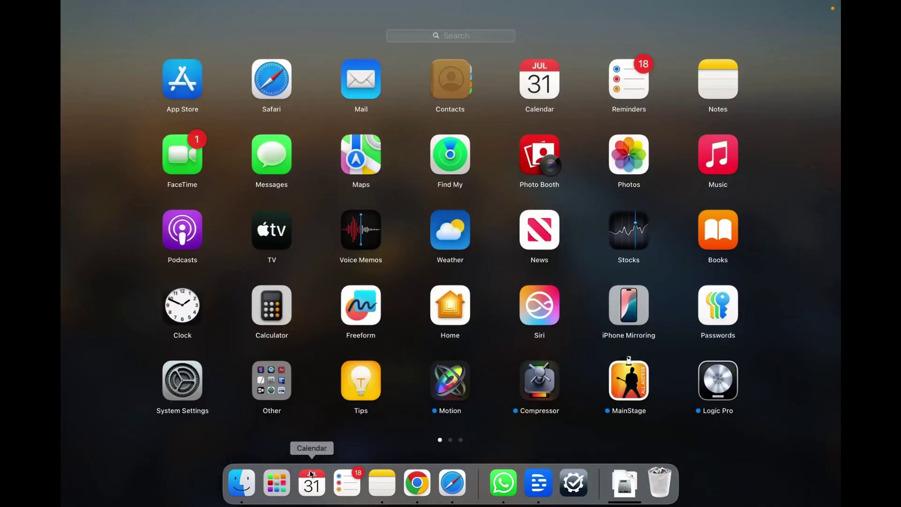
drag(640, 365, 380, 354)
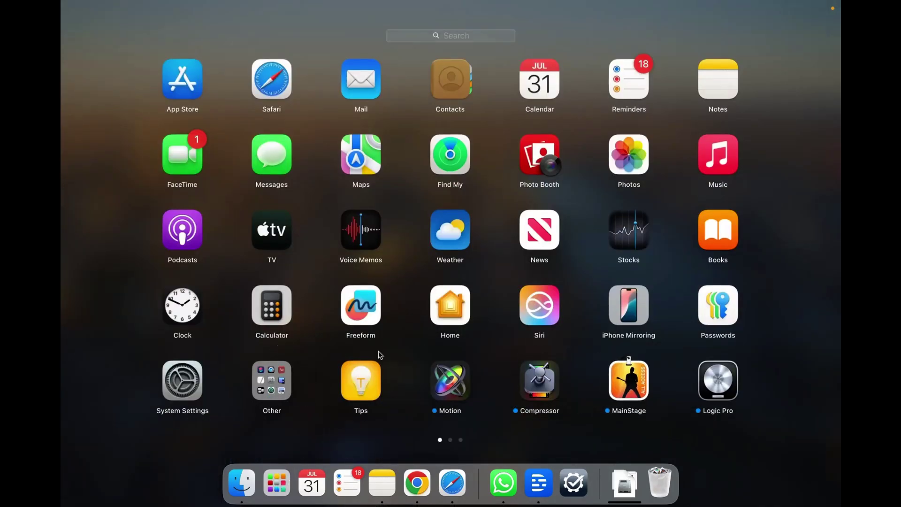
drag(674, 368, 306, 358)
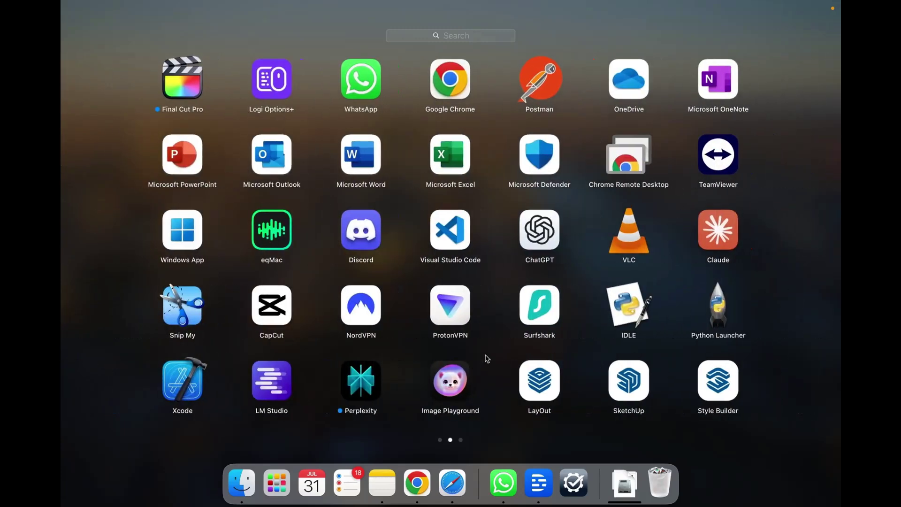
drag(492, 356, 236, 348)
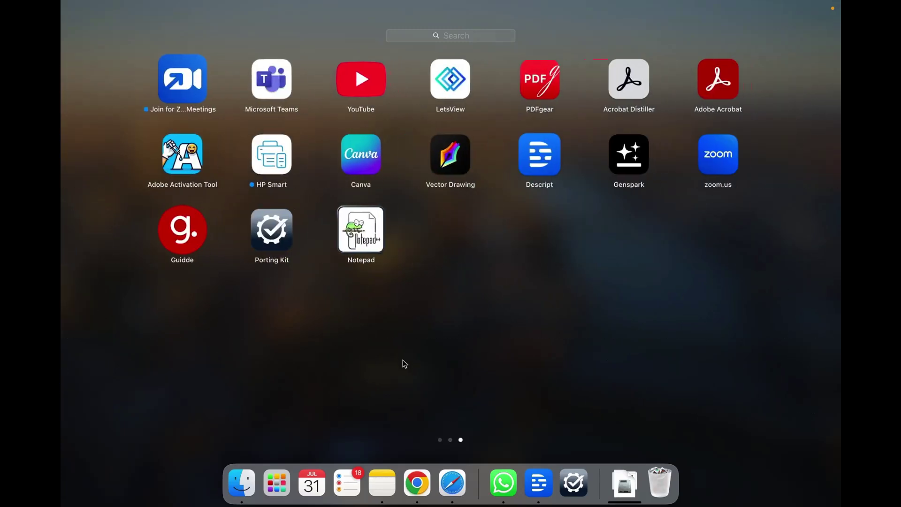
click(367, 233)
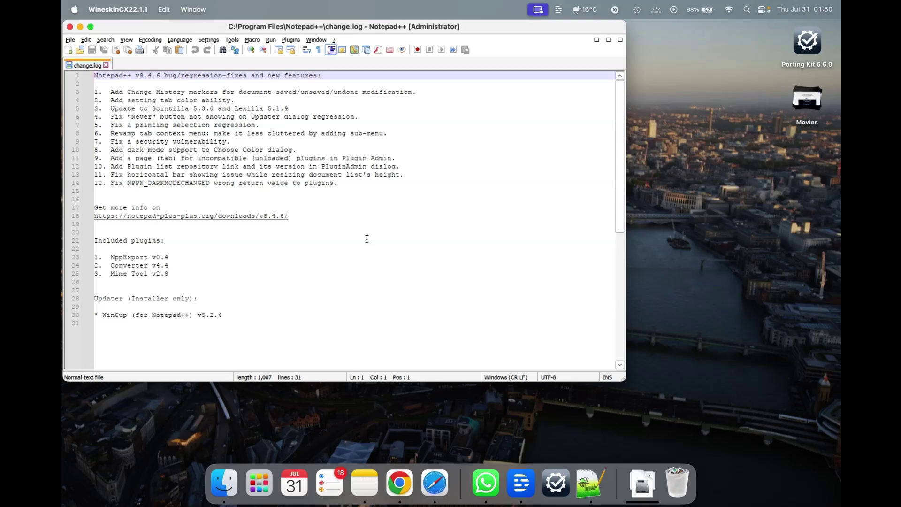
click(359, 232)
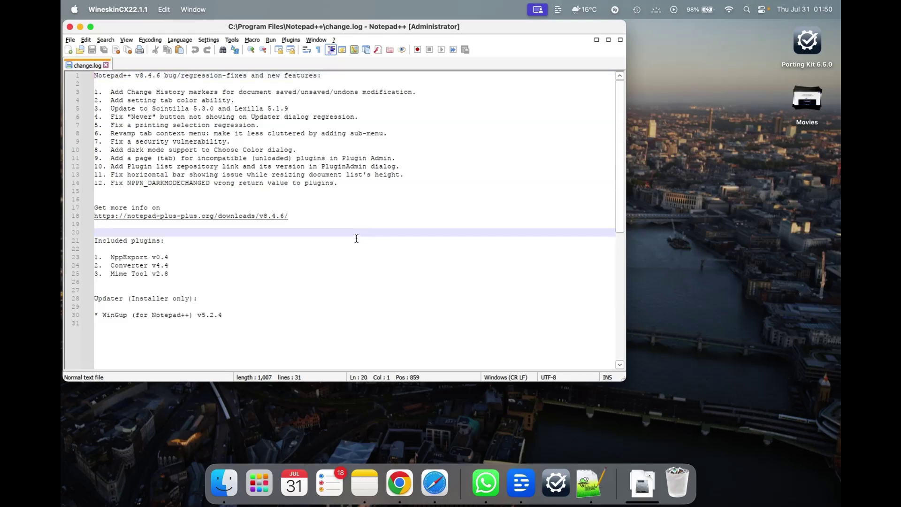